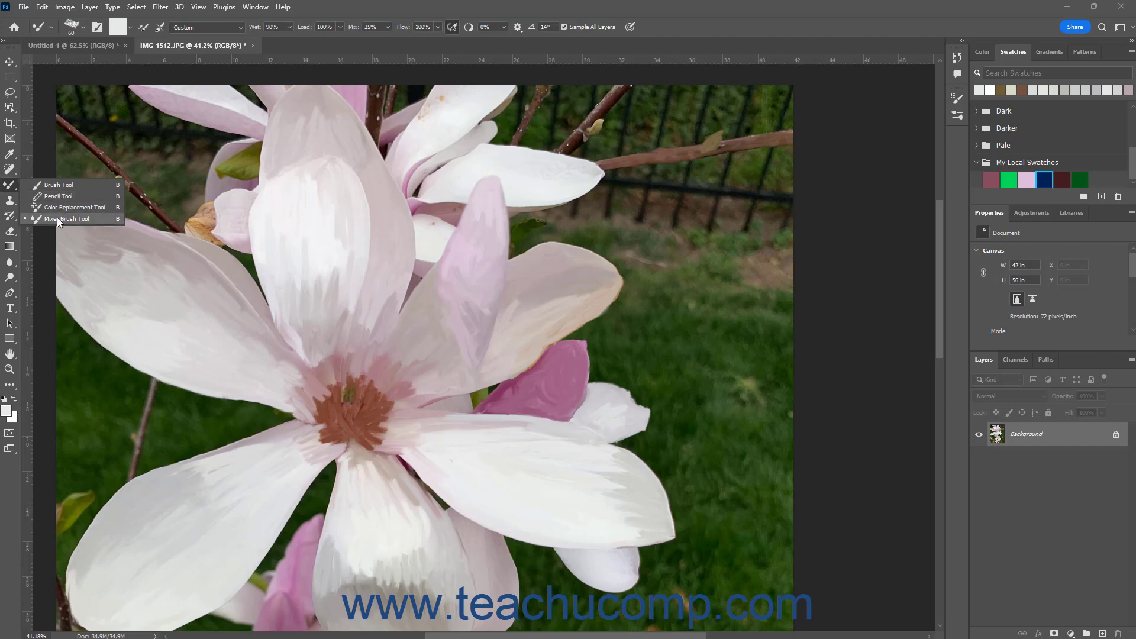
# Activate the Mixer Brush Tool with the Kyle's Real Oils - 01 preset and view its detailed brush settings.
pyautogui.click(56, 218)
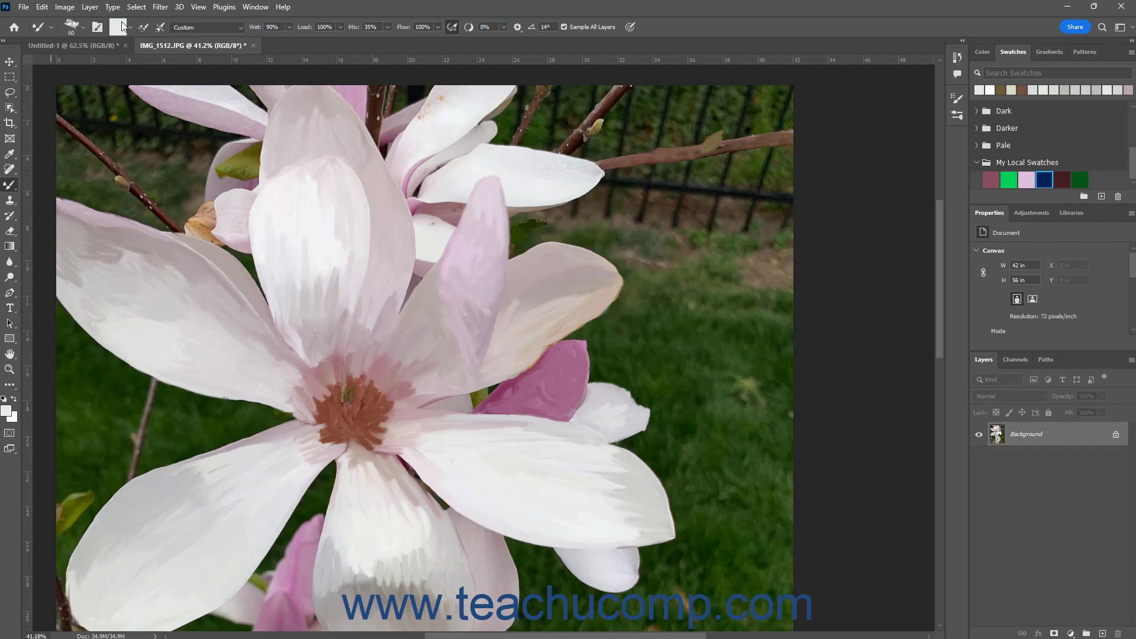
pyautogui.click(83, 27)
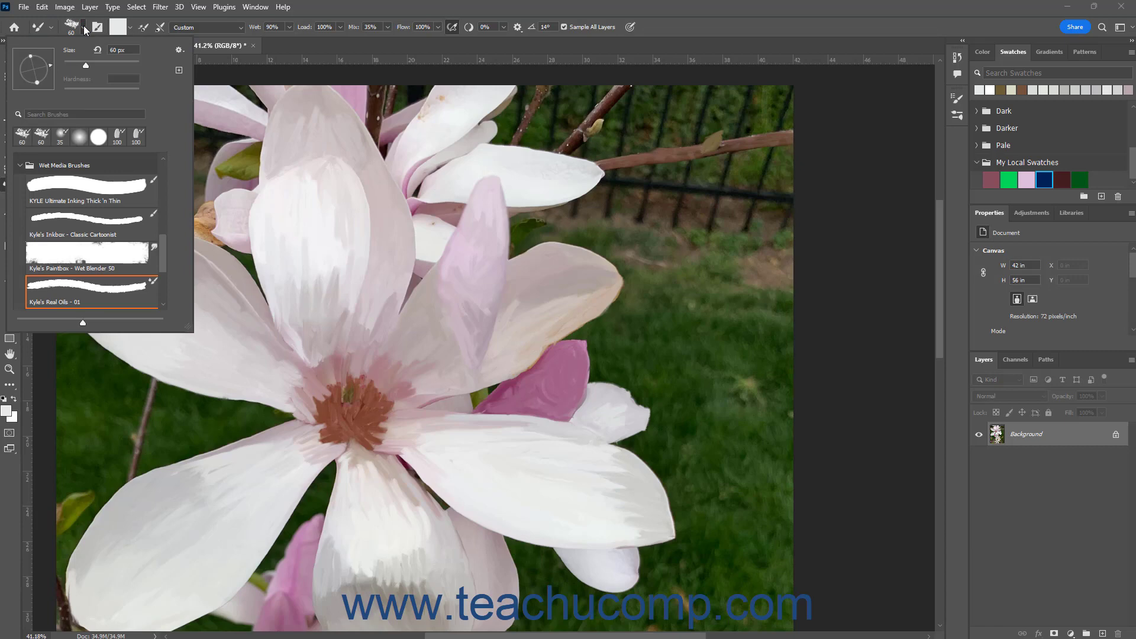
pyautogui.click(117, 284)
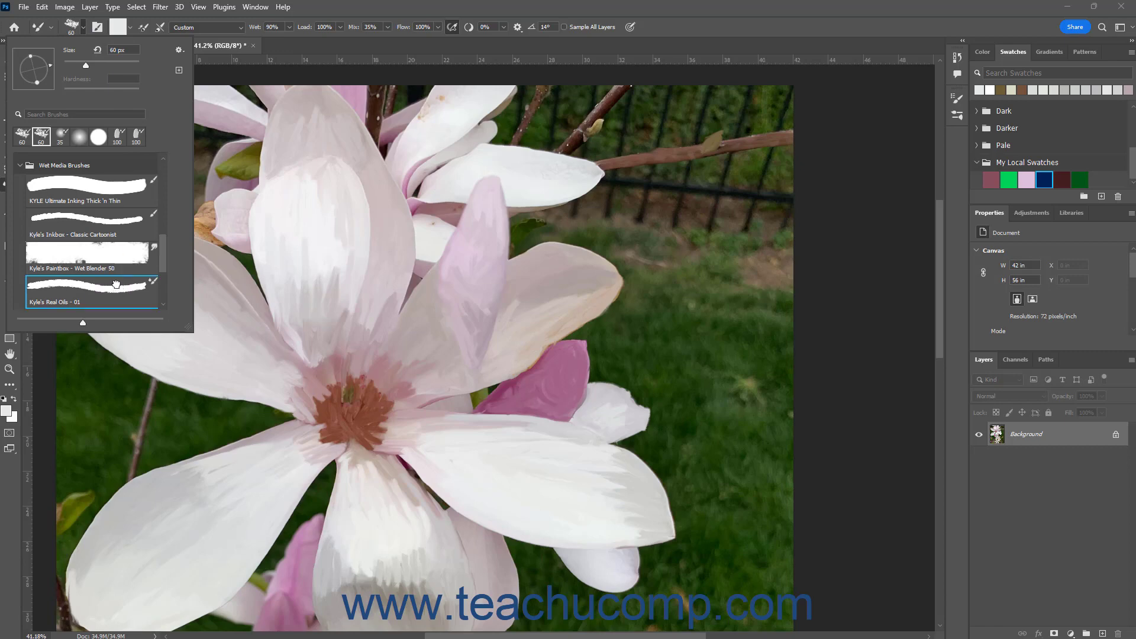
pyautogui.press('Return')
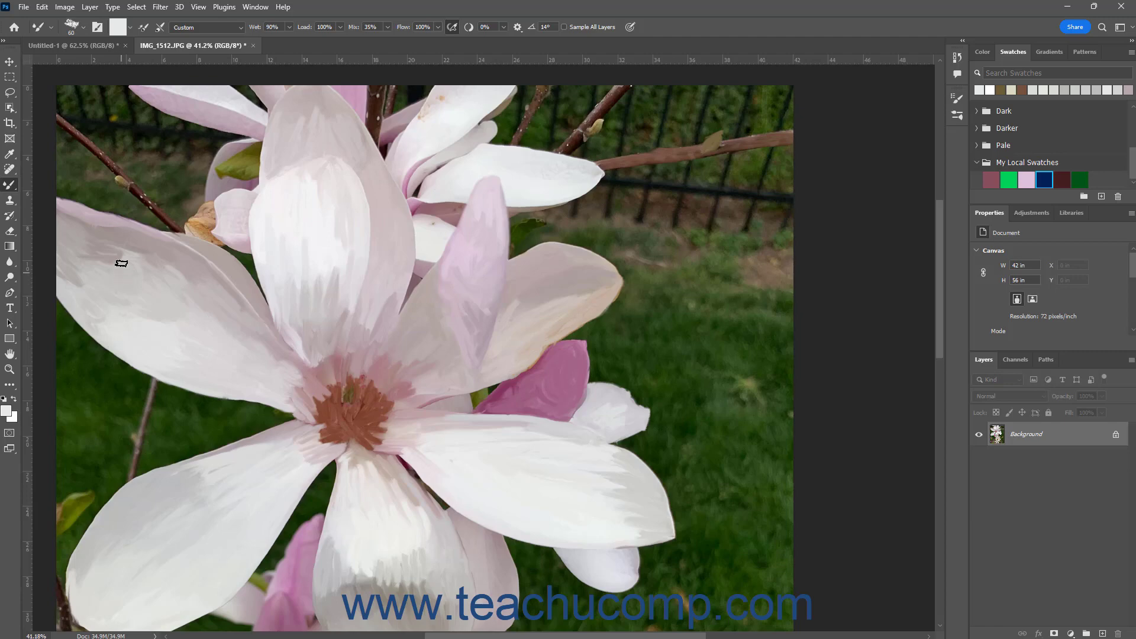
pyautogui.click(98, 27)
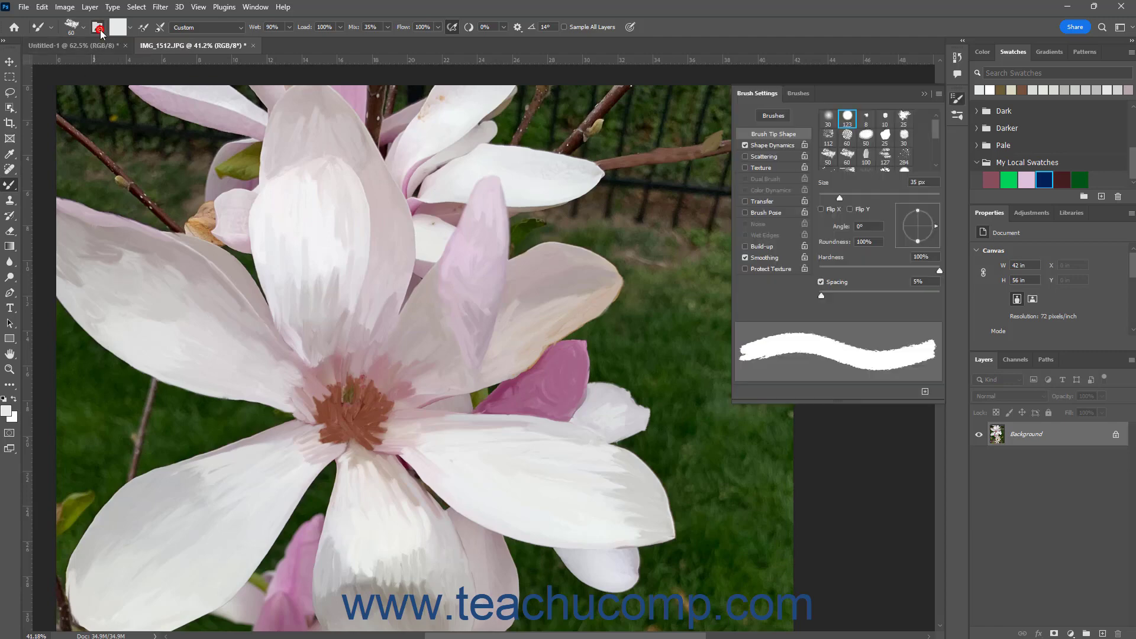
pyautogui.click(101, 29)
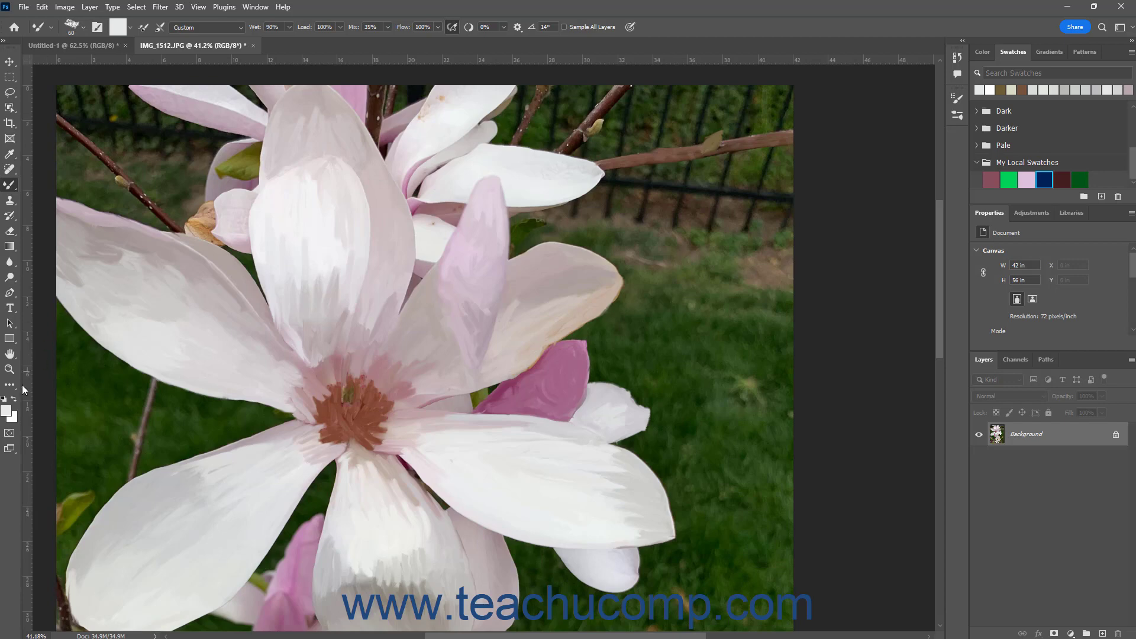
# Load the brush with the dark blue local swatch and replace it with brown sampled from the diagonal branch above the flower.
pyautogui.click(1040, 180)
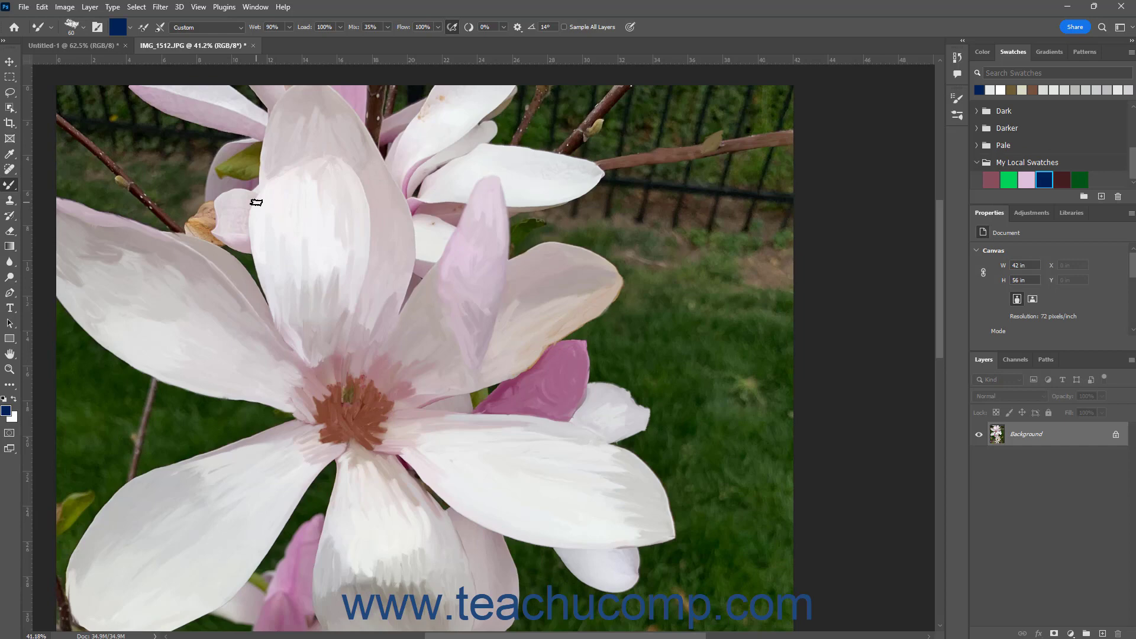
pyautogui.keyDown('alt'); pyautogui.click(609, 102); pyautogui.keyUp('alt')
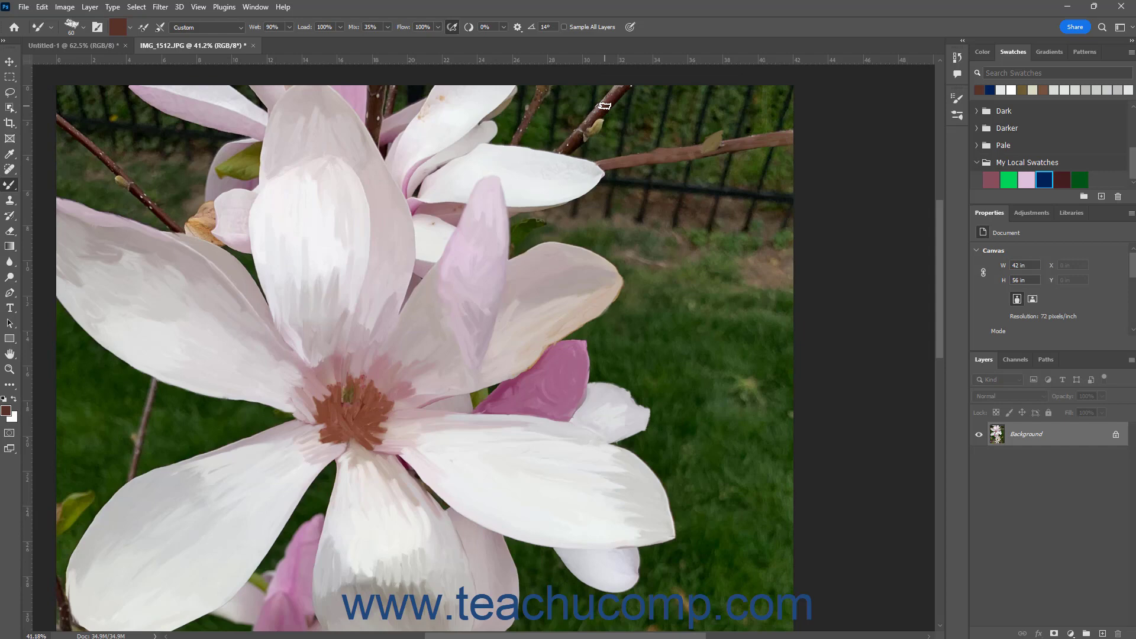
# Turn off Load Solid Colors Only for the brush load and accept the current mixer brush color in the Color Picker.
pyautogui.click(131, 27)
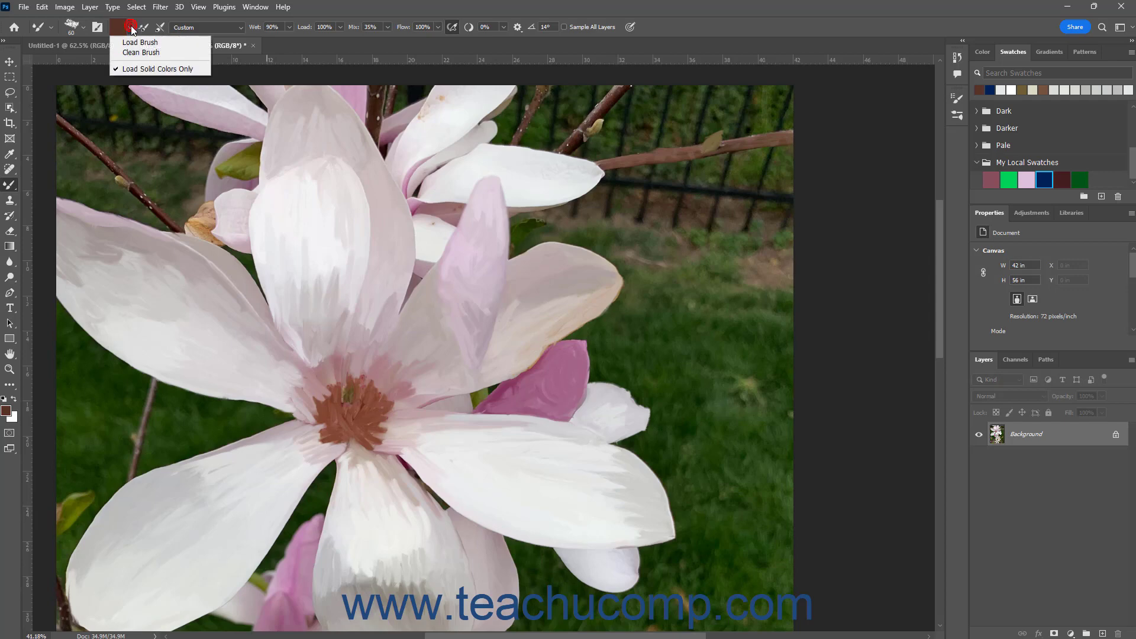
pyautogui.click(144, 69)
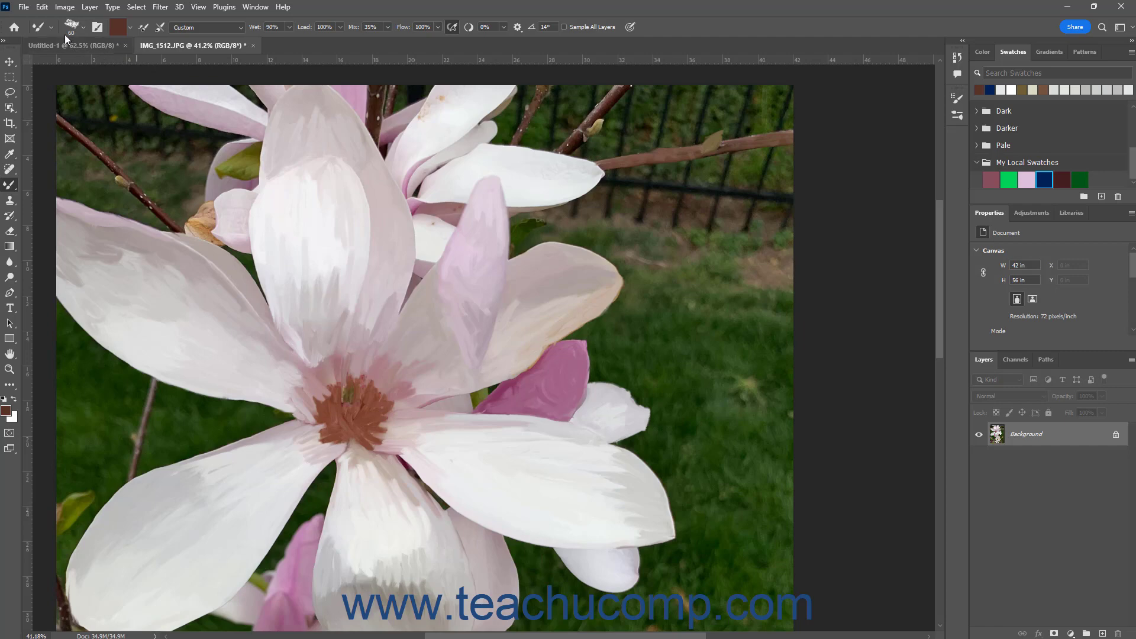
pyautogui.click(118, 27)
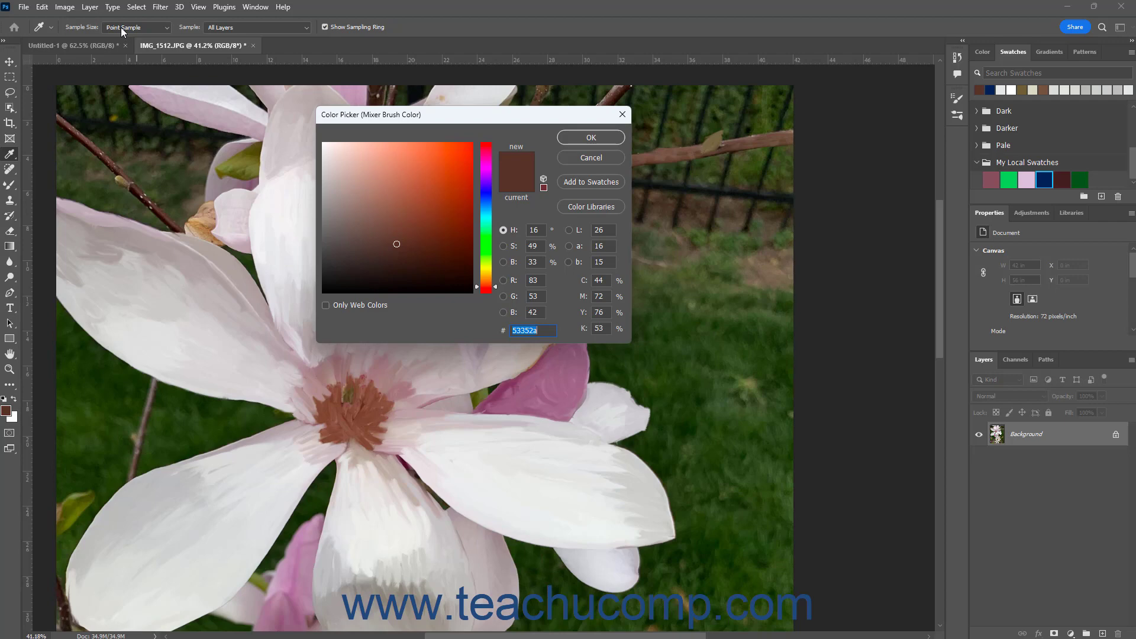
pyautogui.click(586, 138)
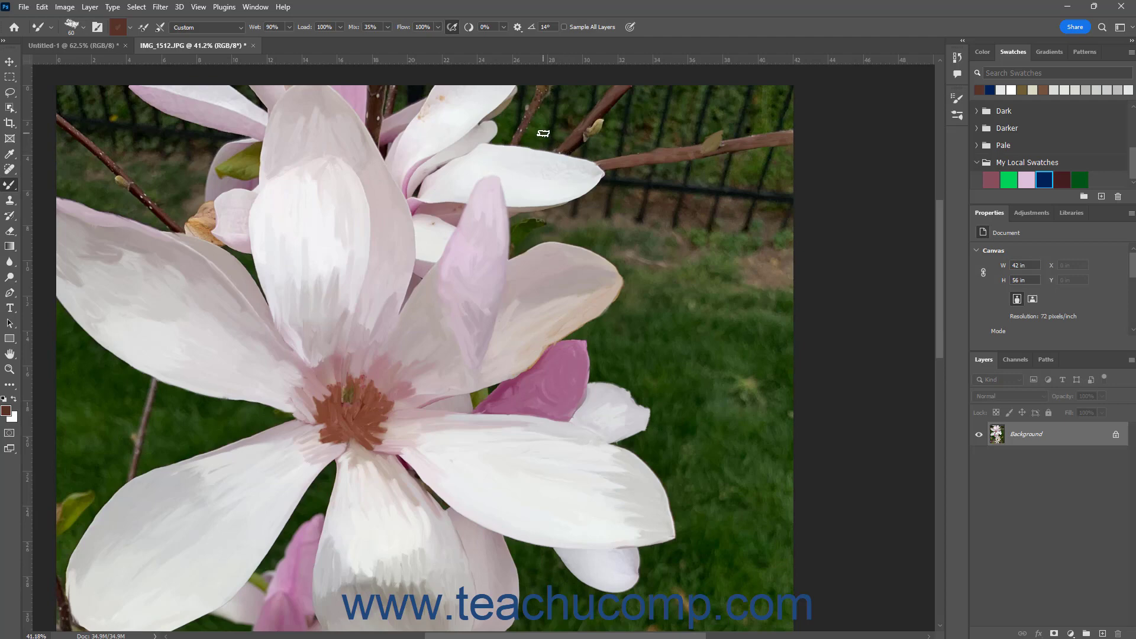
# Clean the mixer brush and reload it with the brown foreground color.
pyautogui.click(130, 26)
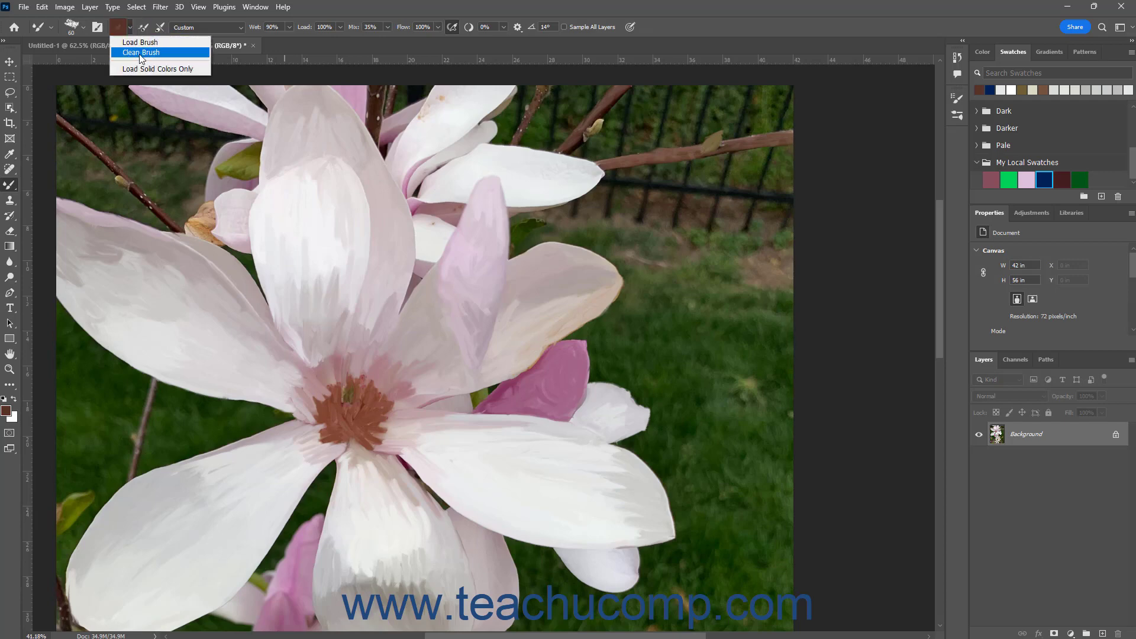
pyautogui.click(141, 53)
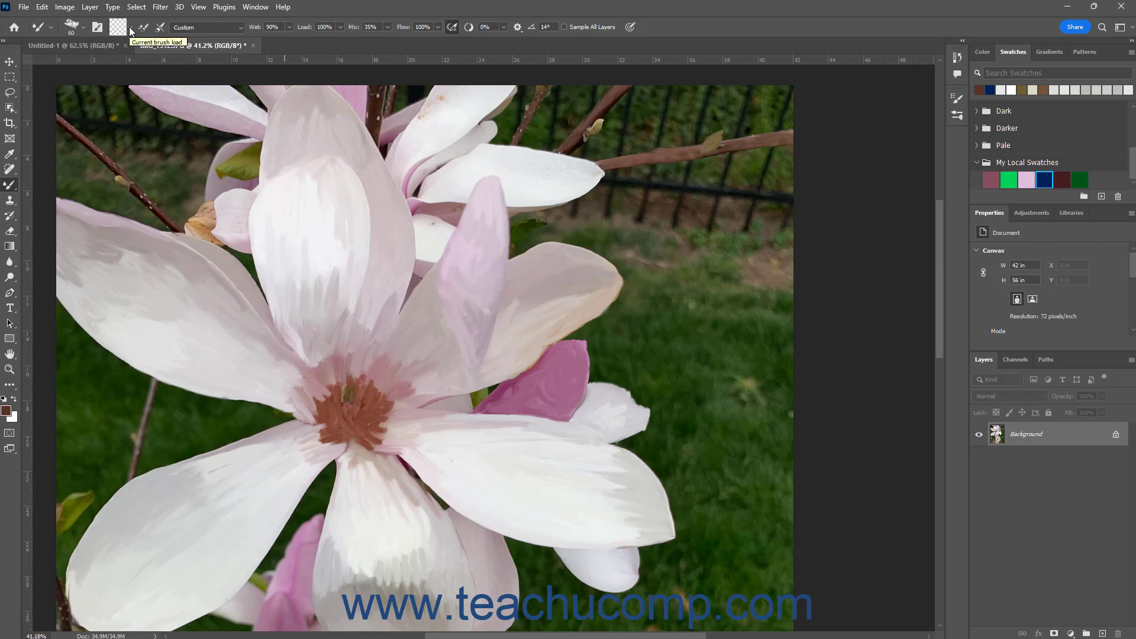
pyautogui.click(131, 30)
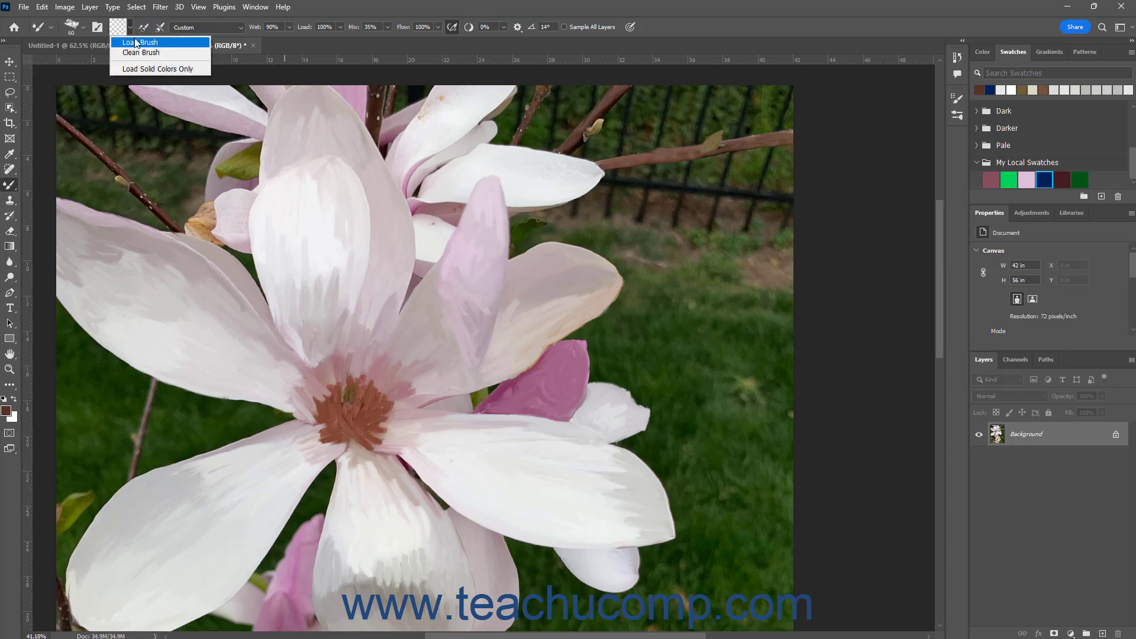
pyautogui.click(135, 43)
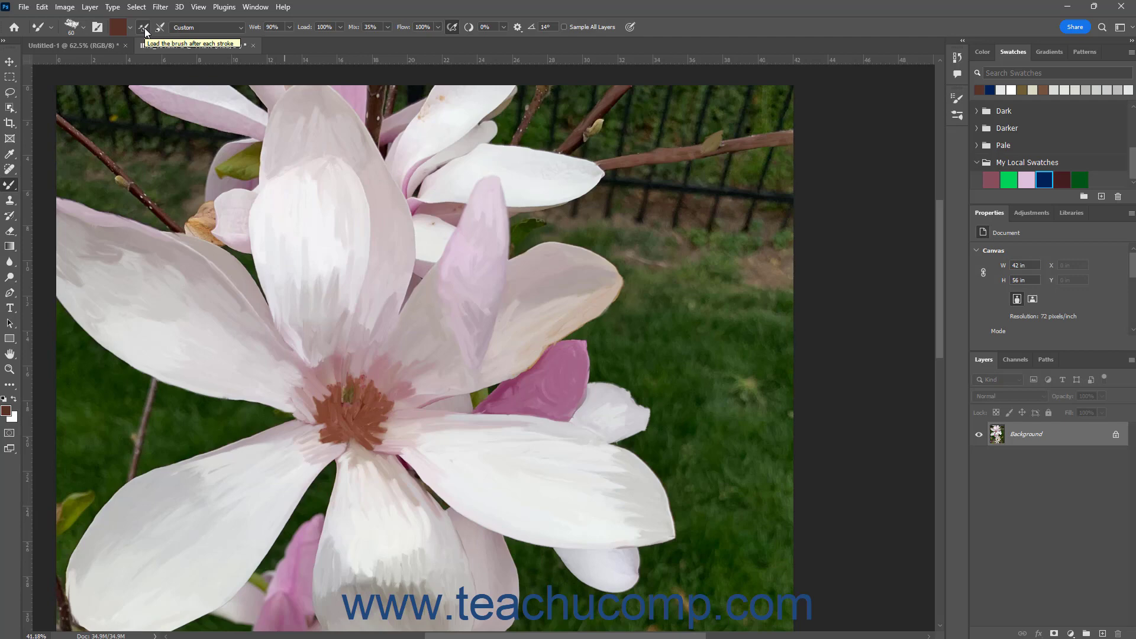
# Try the options for loading and cleaning the brush after each stroke, and reload the brush with the foreground color.
pyautogui.click(145, 31)
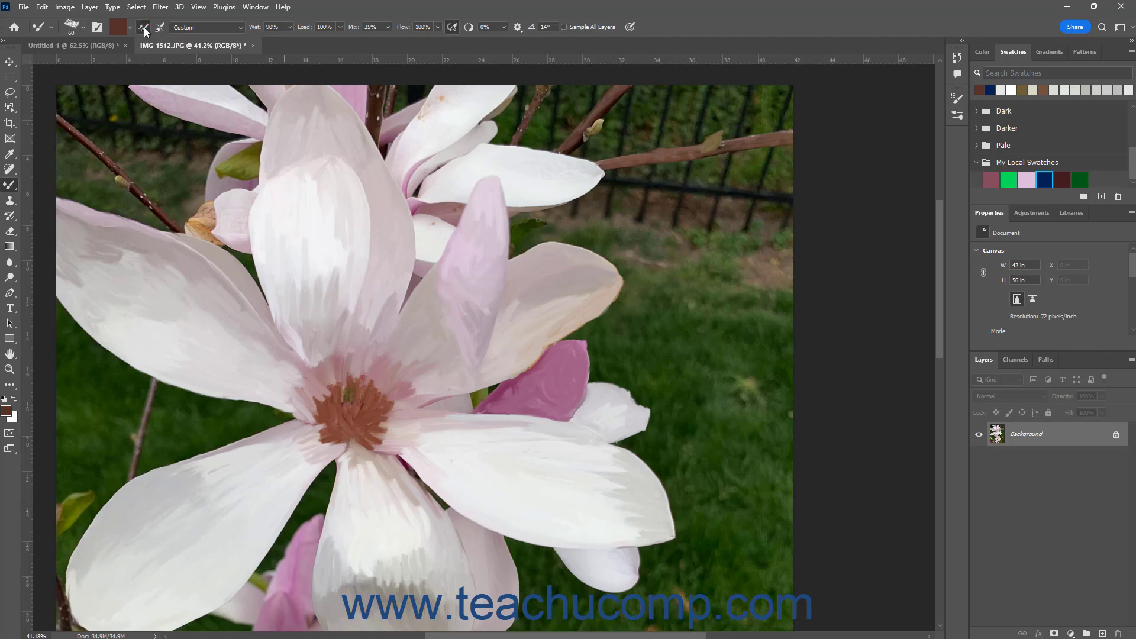
pyautogui.click(144, 27)
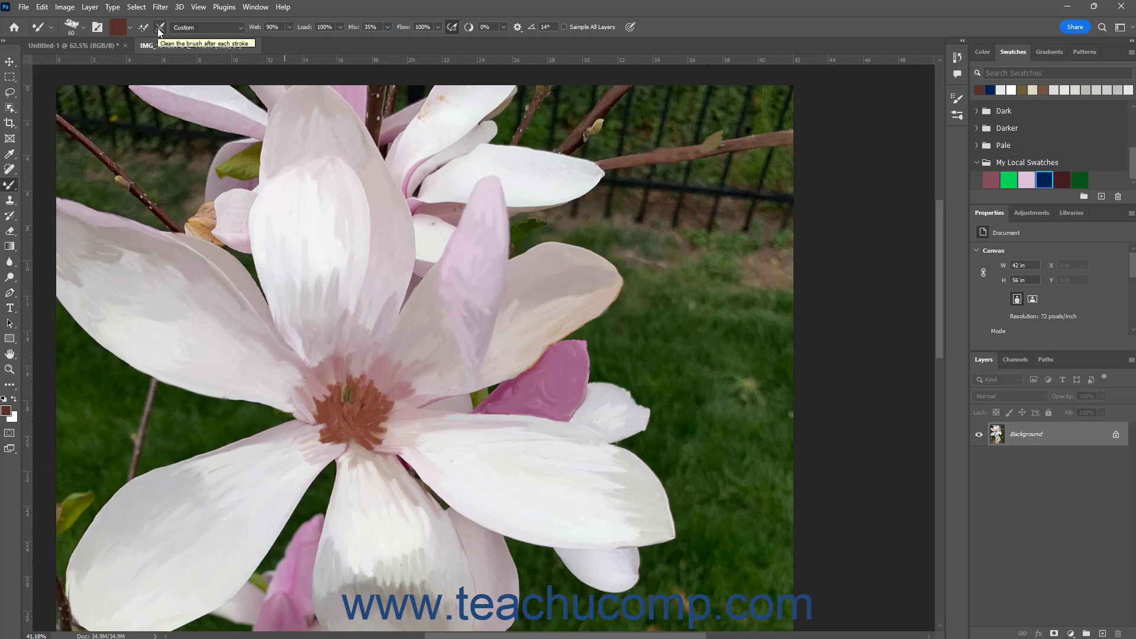
pyautogui.click(160, 28)
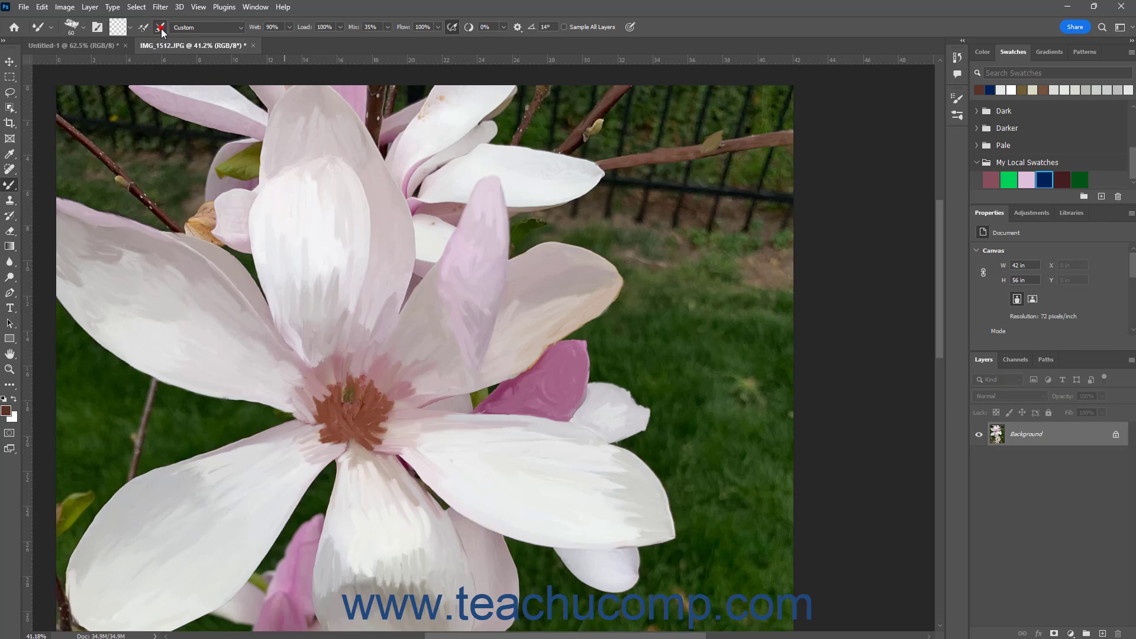
pyautogui.click(130, 27)
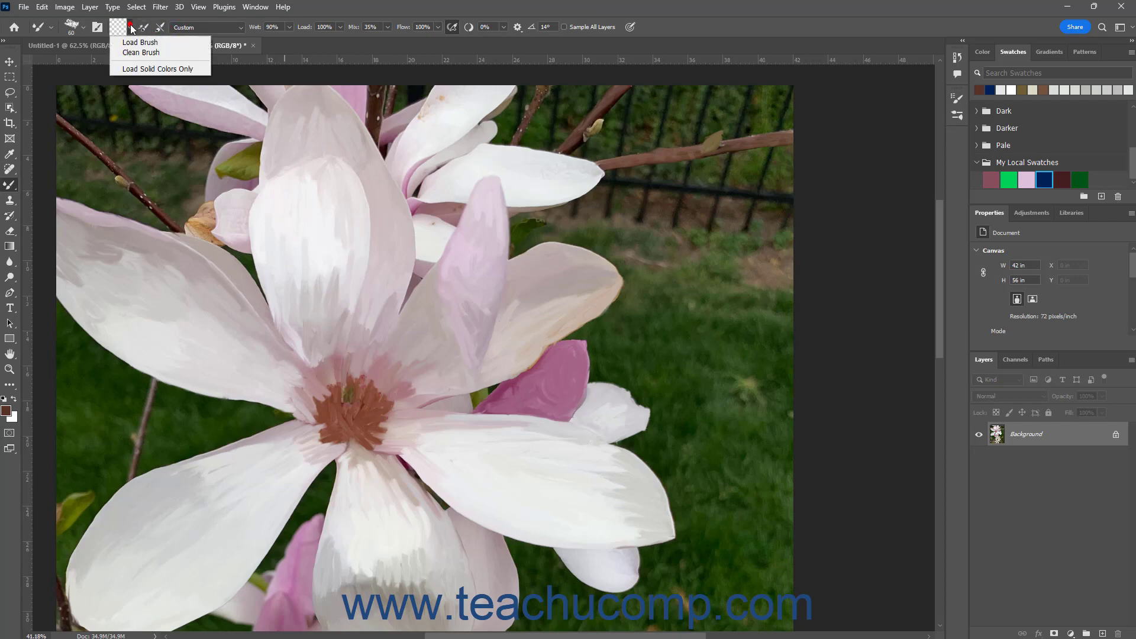
pyautogui.click(133, 40)
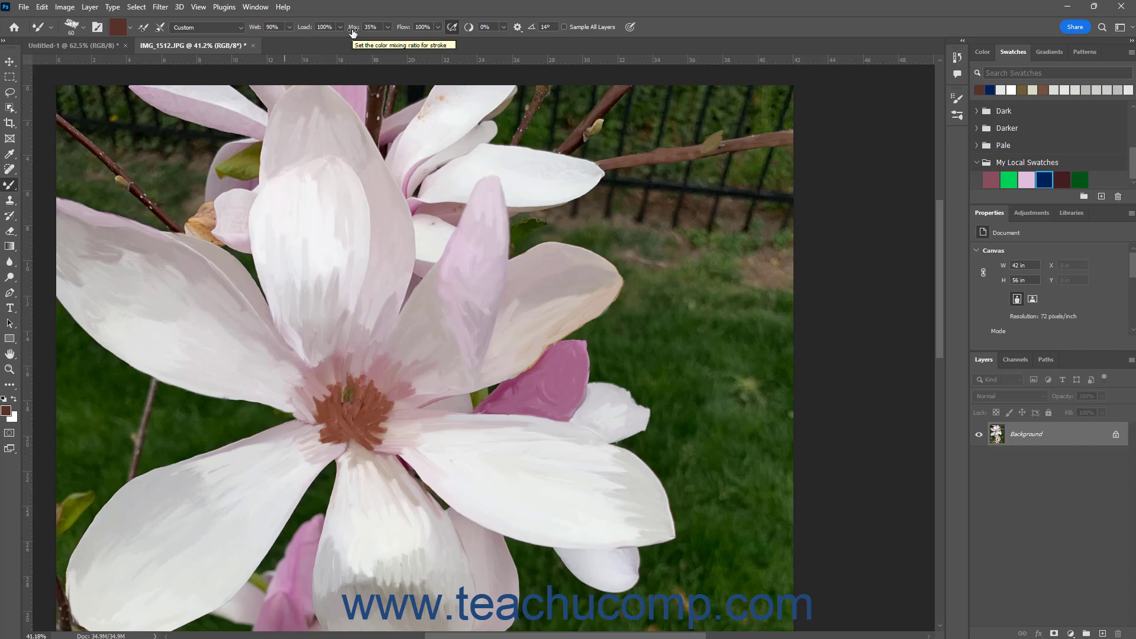
# Examine the mixer brush's Wet, Load and Mix settings and its list of ready-made wetness and mix combinations.
pyautogui.click(289, 27)
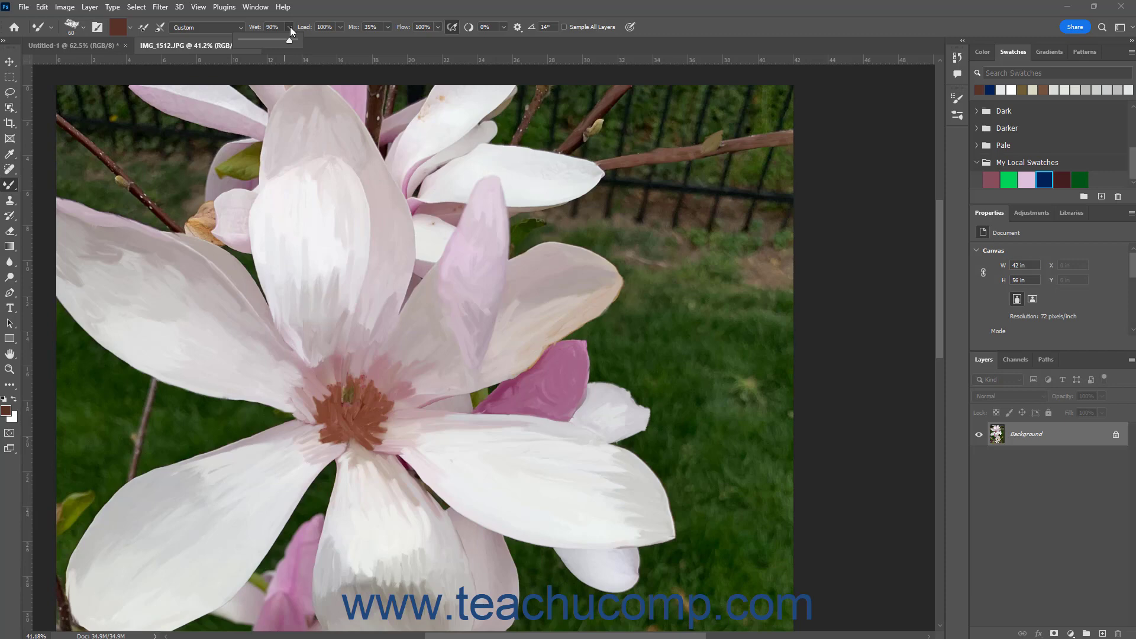
pyautogui.click(290, 26)
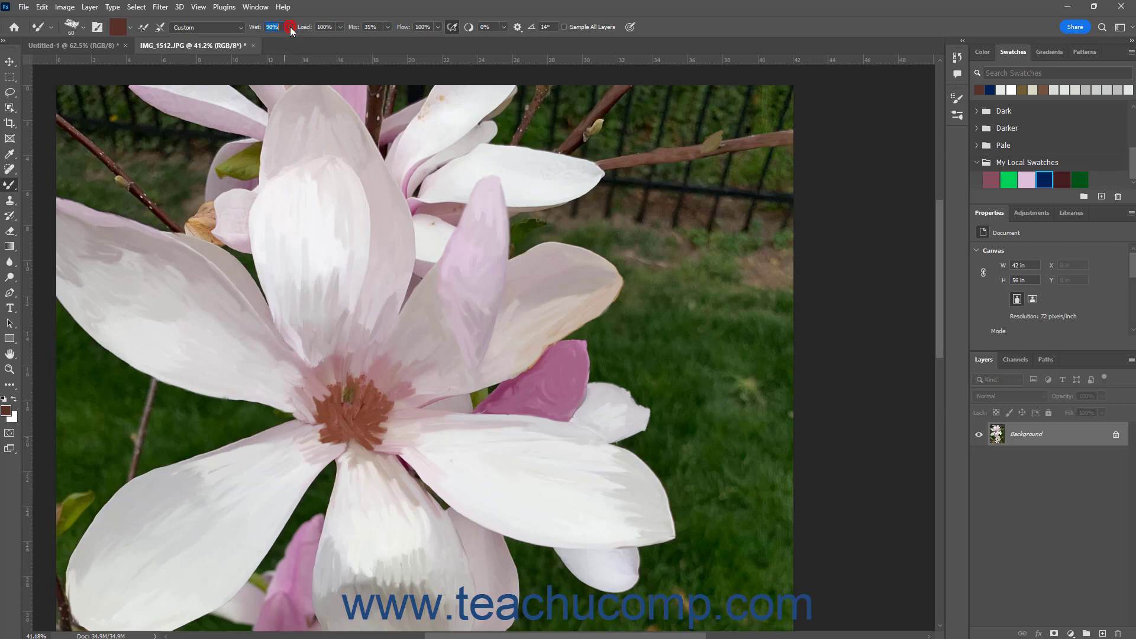
pyautogui.click(341, 26)
pyautogui.click(341, 26)
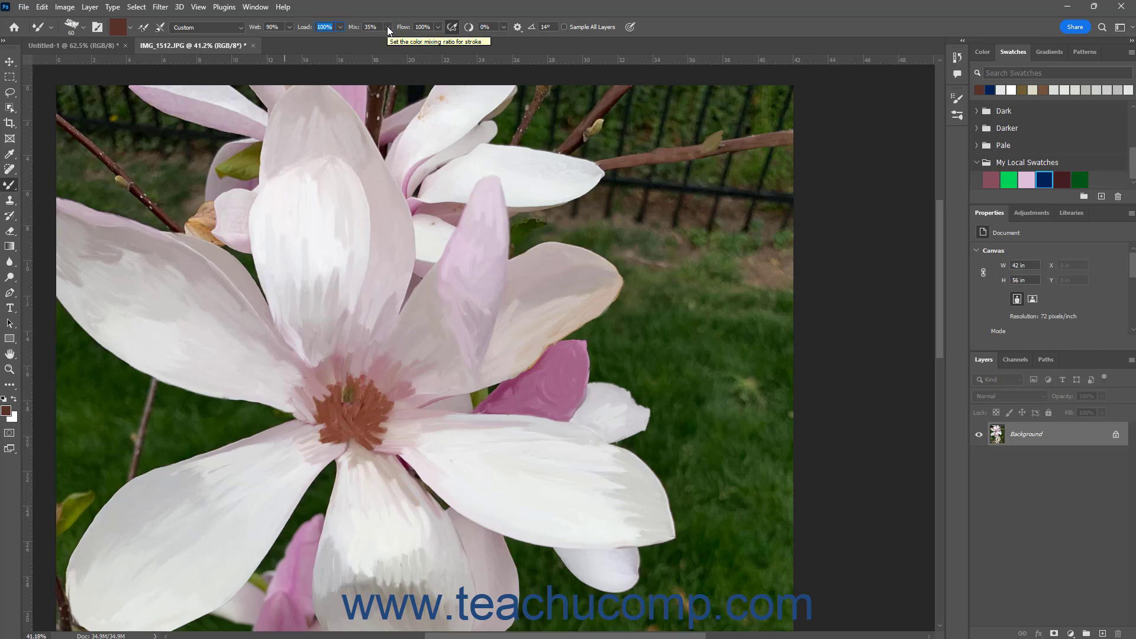
pyautogui.click(388, 27)
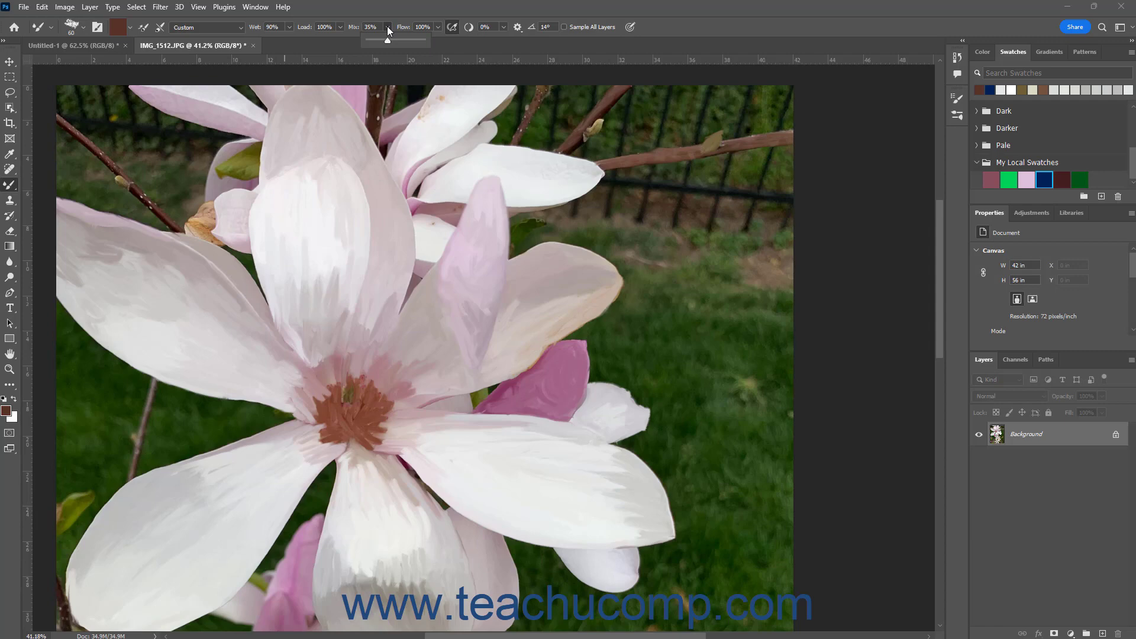
pyautogui.click(387, 26)
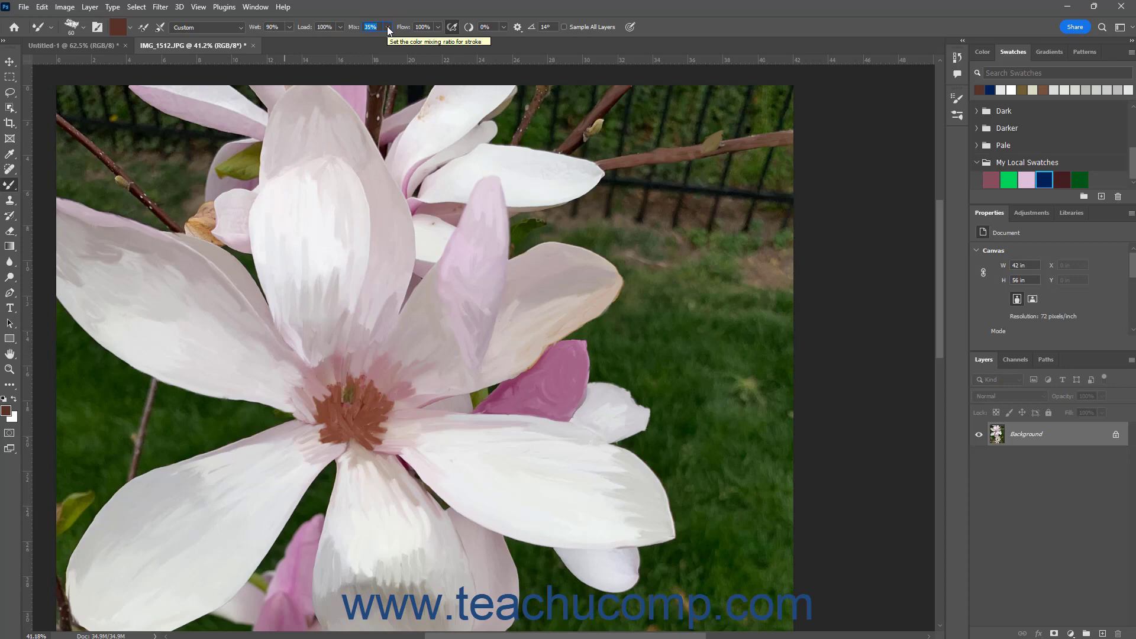
pyautogui.click(389, 28)
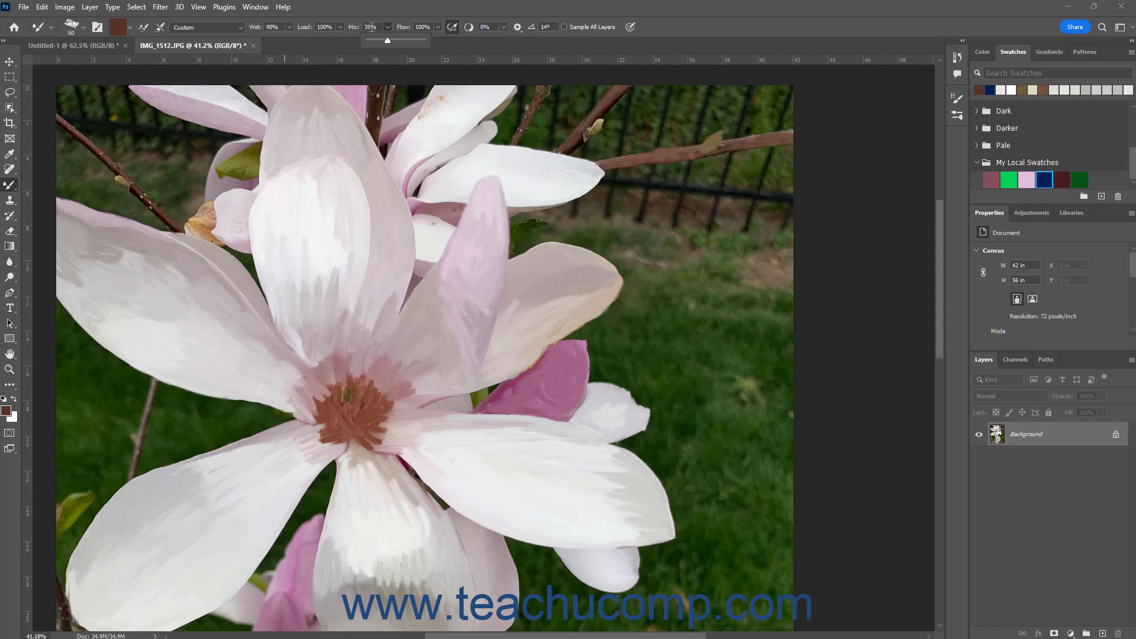
pyautogui.click(369, 27)
pyautogui.click(240, 27)
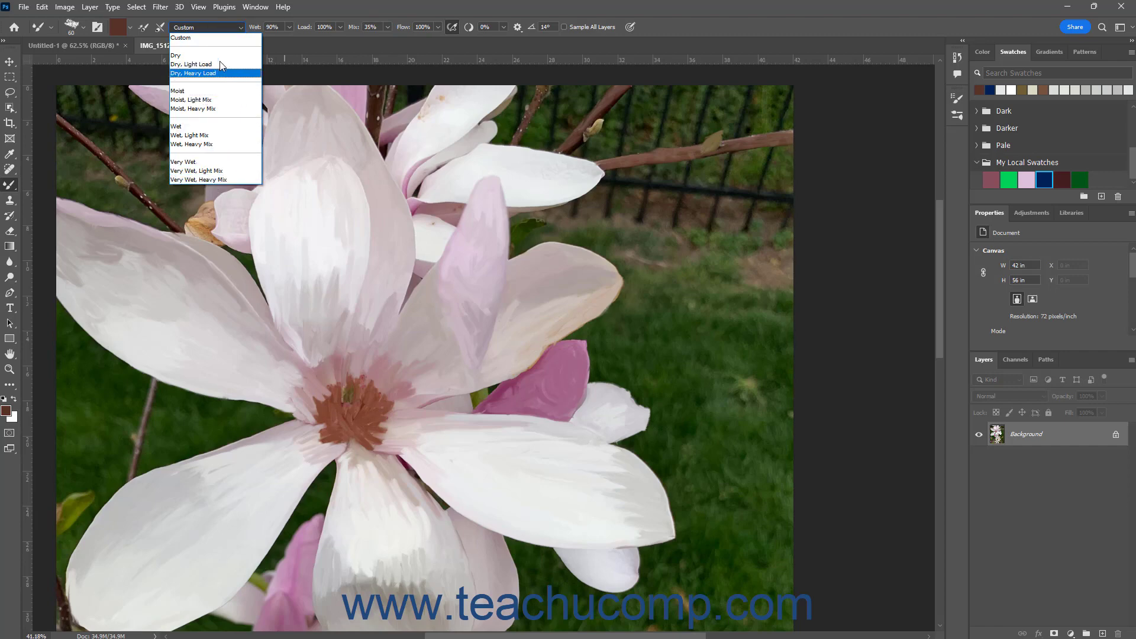
pyautogui.click(243, 28)
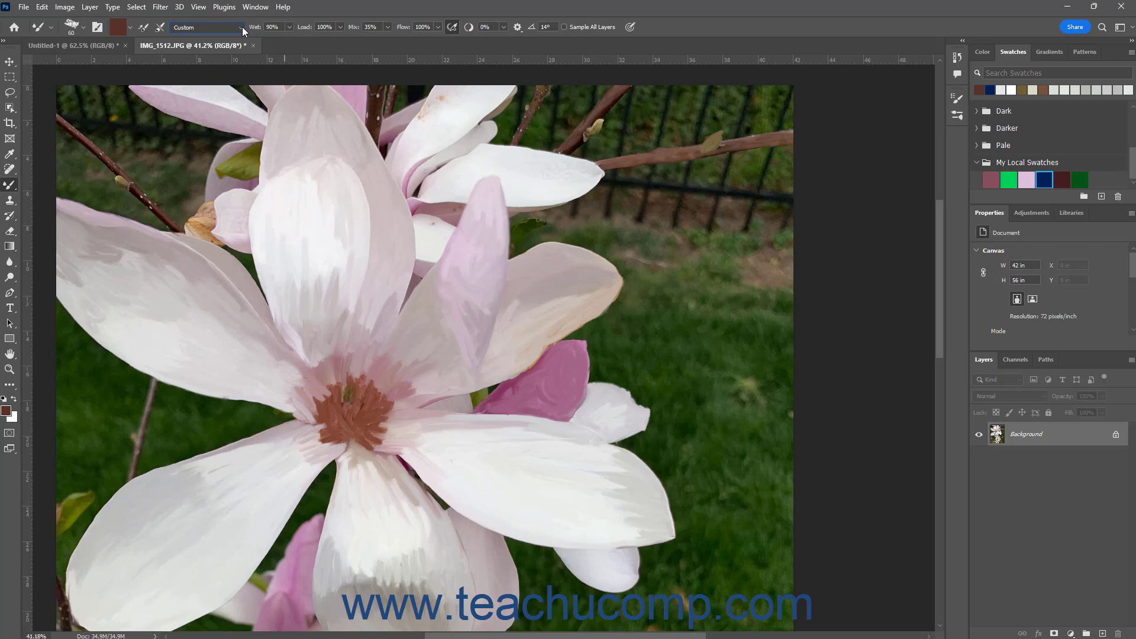
# Examine the brush's Flow, airbrush-style build-up and stroke smoothing settings, including the additional smoothing options.
pyautogui.click(437, 27)
pyautogui.click(437, 28)
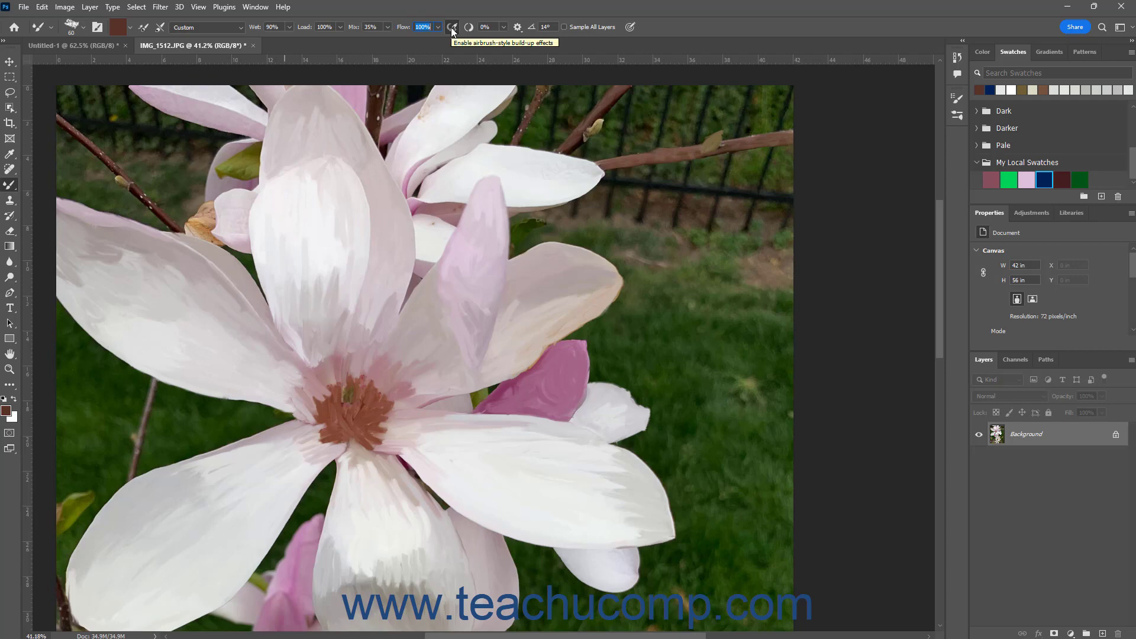
pyautogui.click(452, 28)
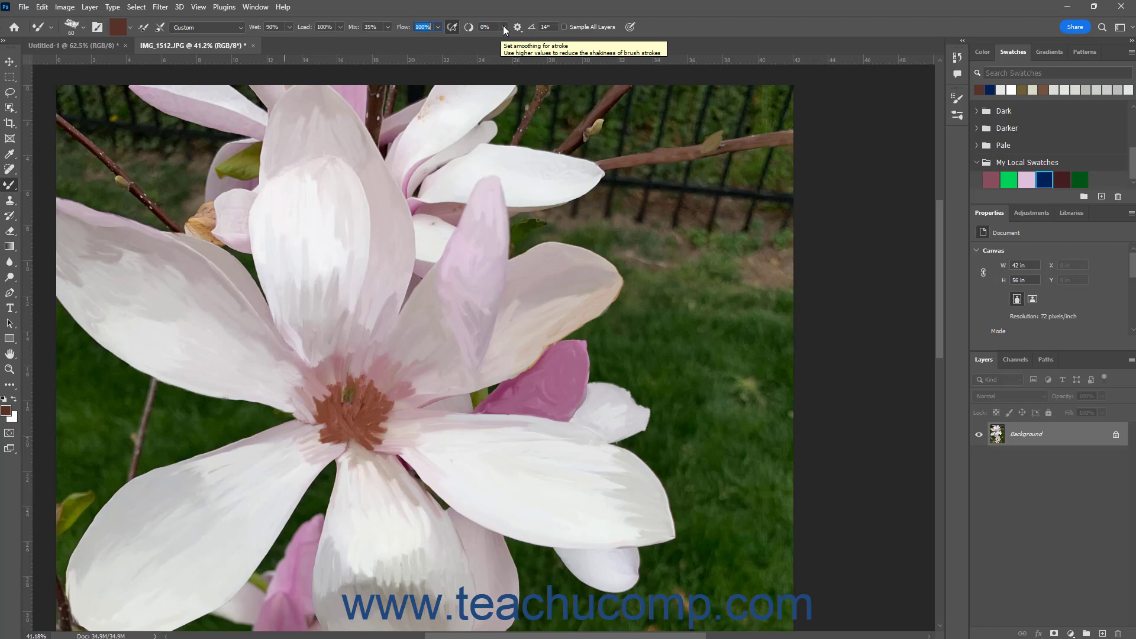
pyautogui.click(504, 27)
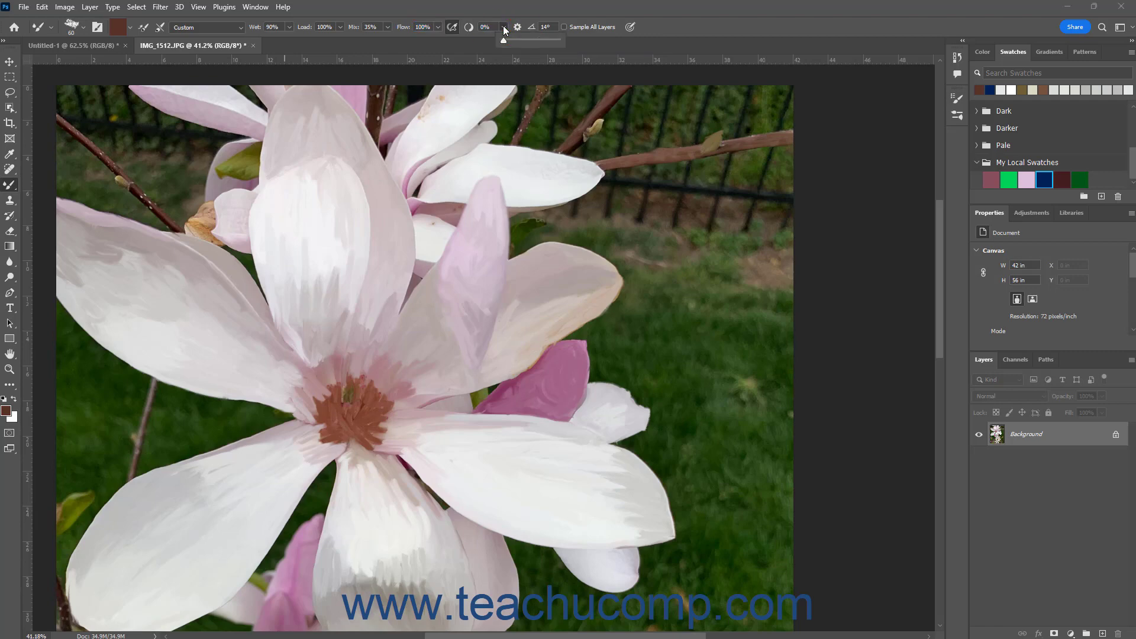
pyautogui.click(505, 27)
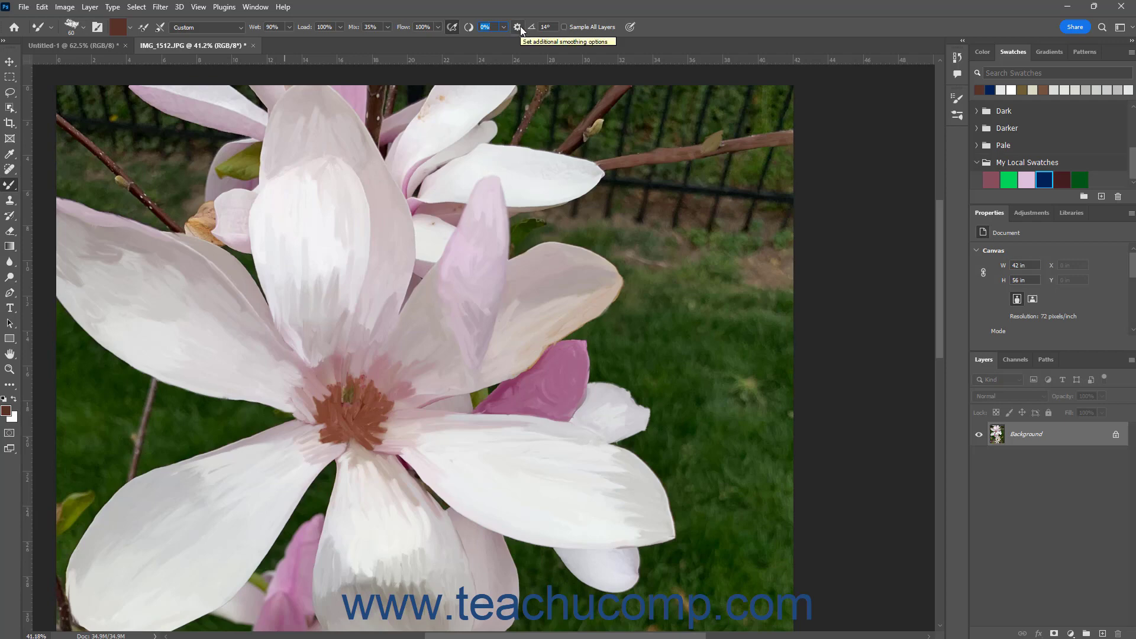
pyautogui.click(520, 26)
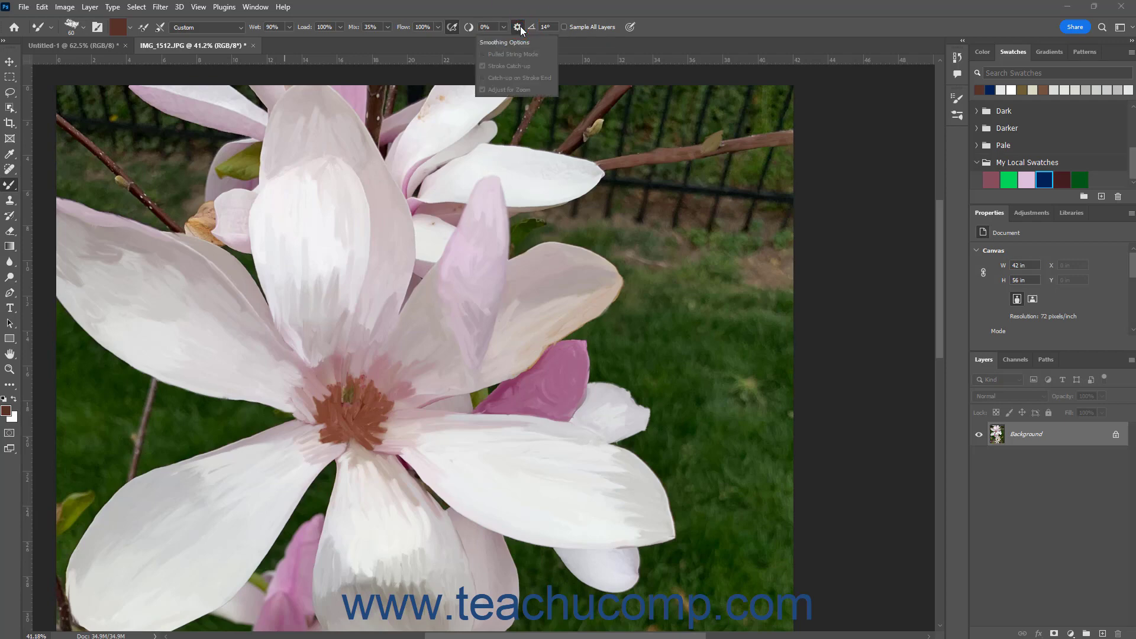
pyautogui.click(520, 26)
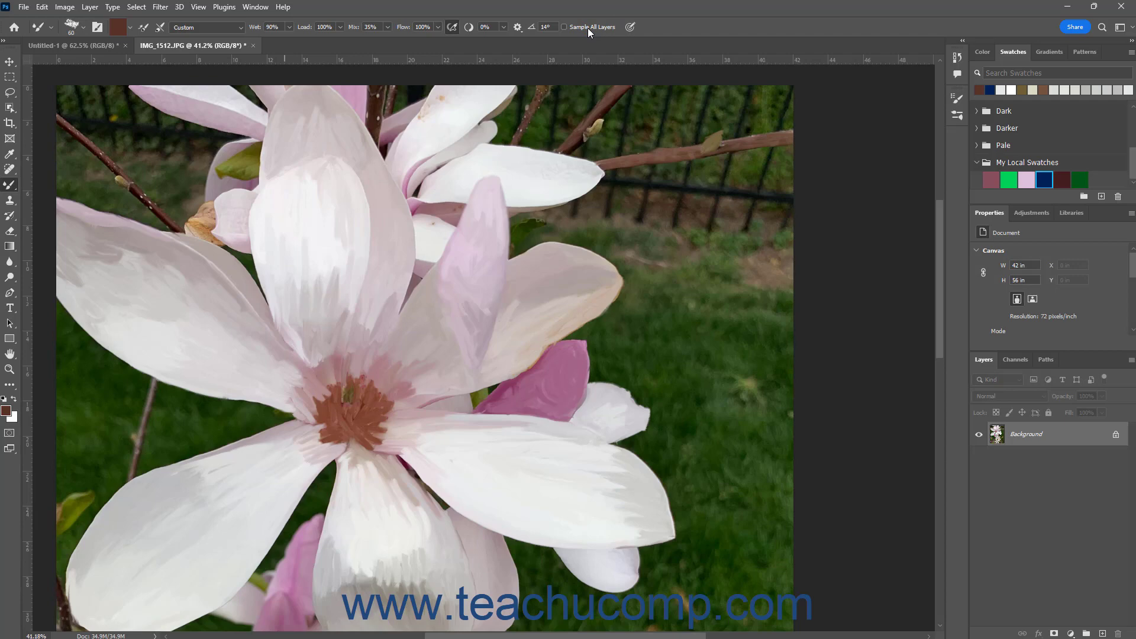
# Sample the bud on the diagonal branch and the thin branch beside it into the mixer brush to paint over them.
pyautogui.keyDown('alt'); pyautogui.click(591, 131); pyautogui.keyUp('alt')
pyautogui.keyDown('alt'); pyautogui.click(597, 127); pyautogui.keyUp('alt')
pyautogui.keyDown('alt'); pyautogui.click(526, 120); pyautogui.keyUp('alt')
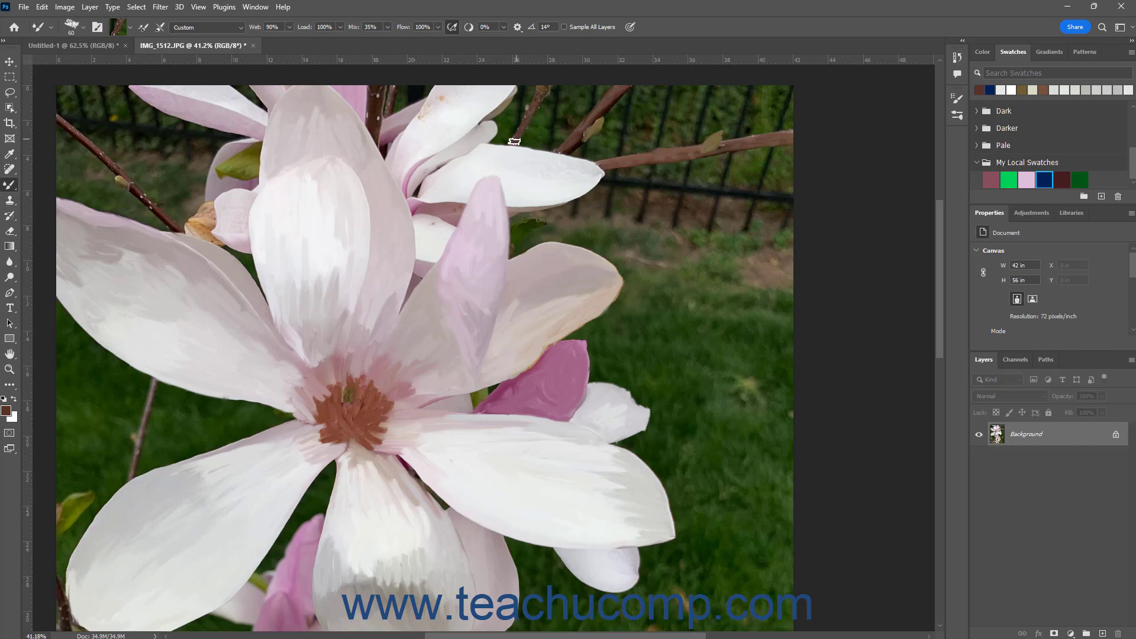